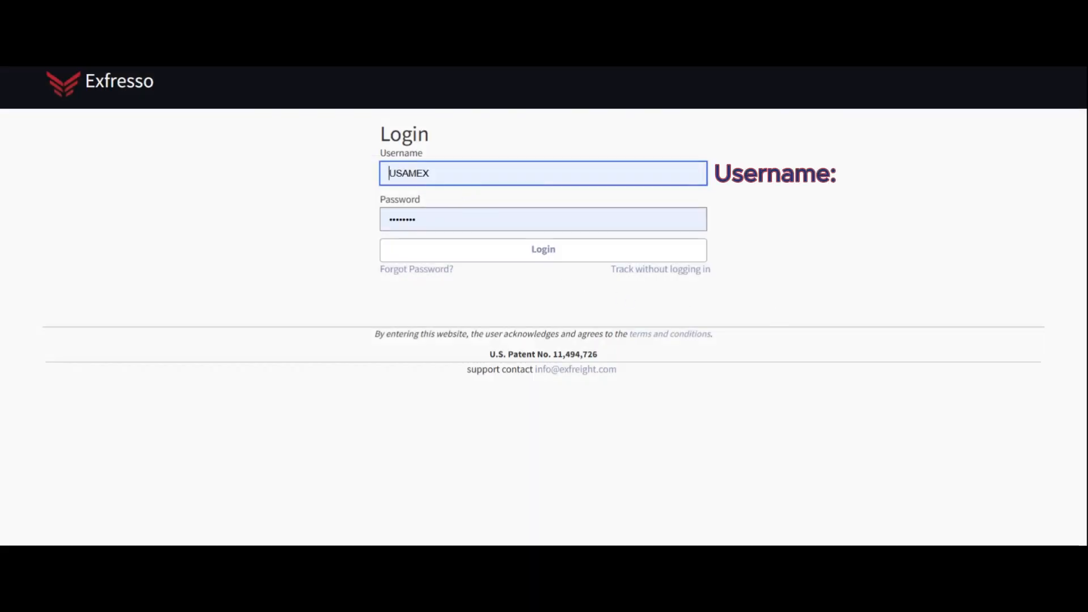
Step: Log in with the prefilled username and password and start a new freight quote
click(417, 220)
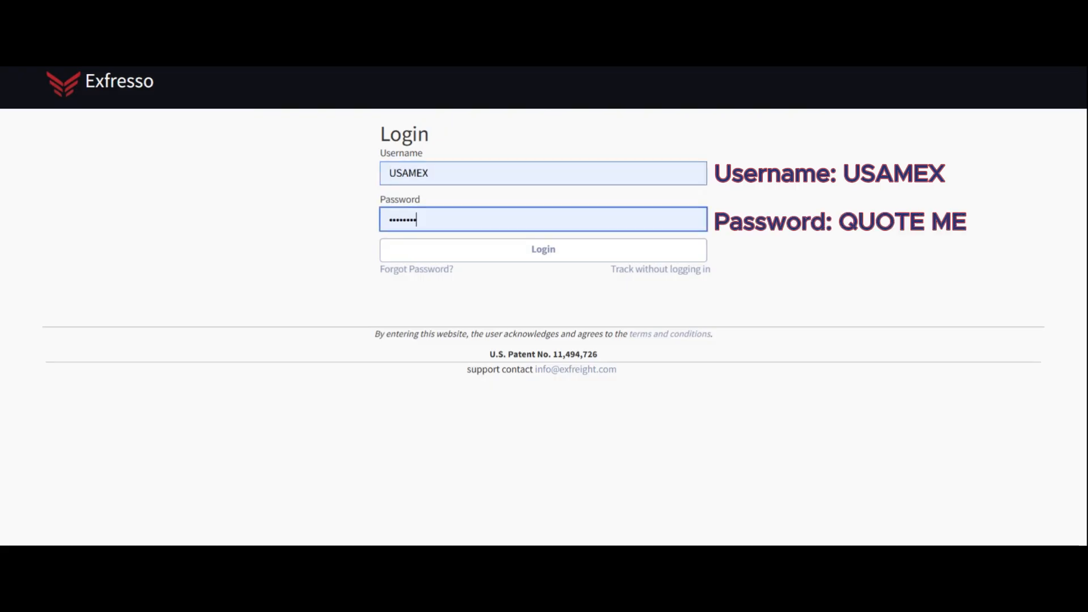
click(349, 190)
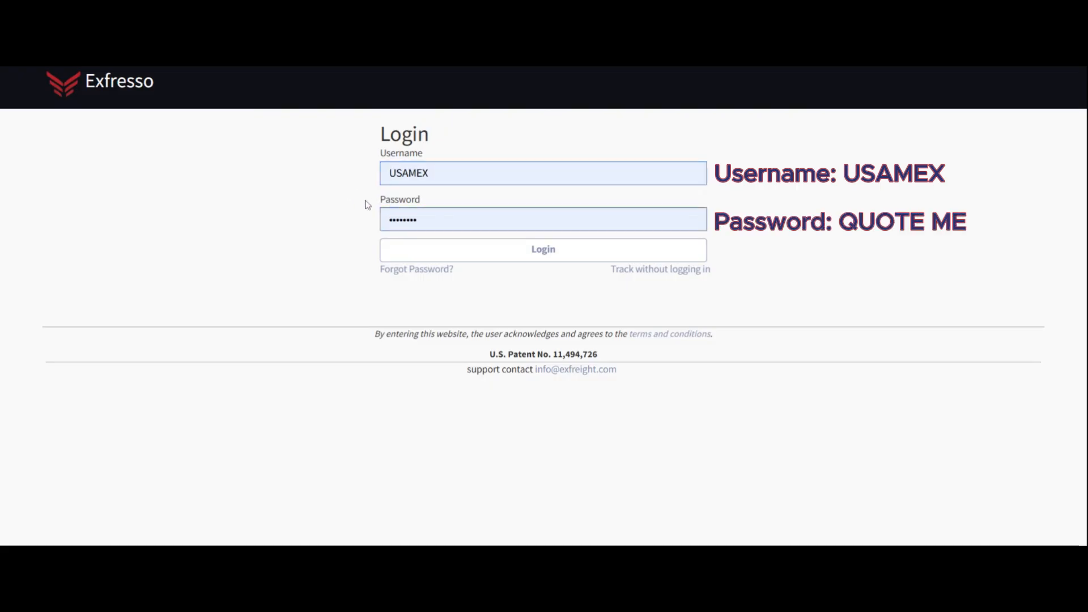
click(459, 253)
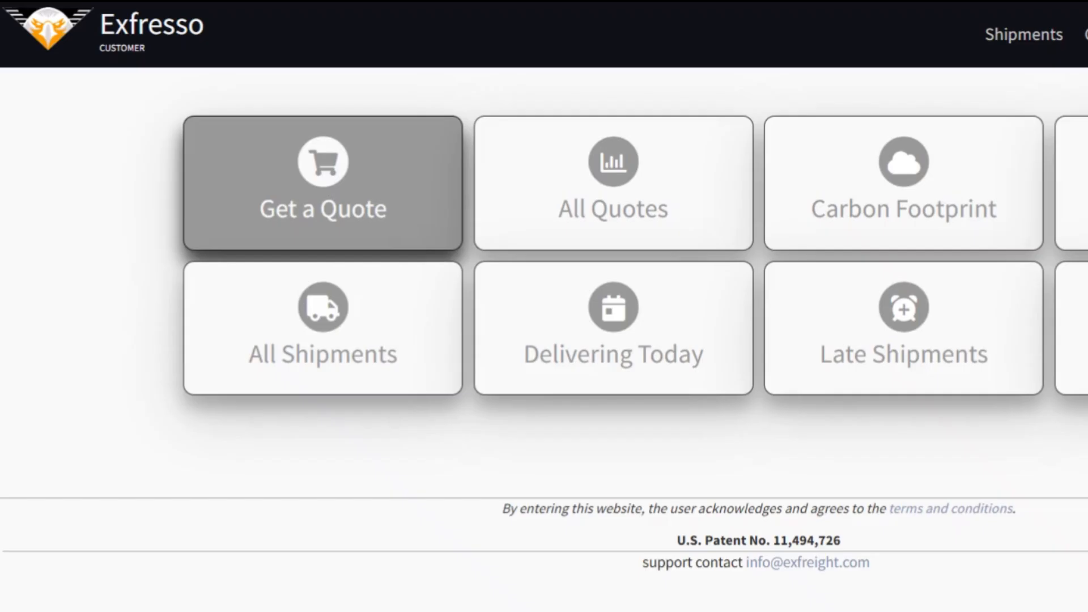
click(332, 187)
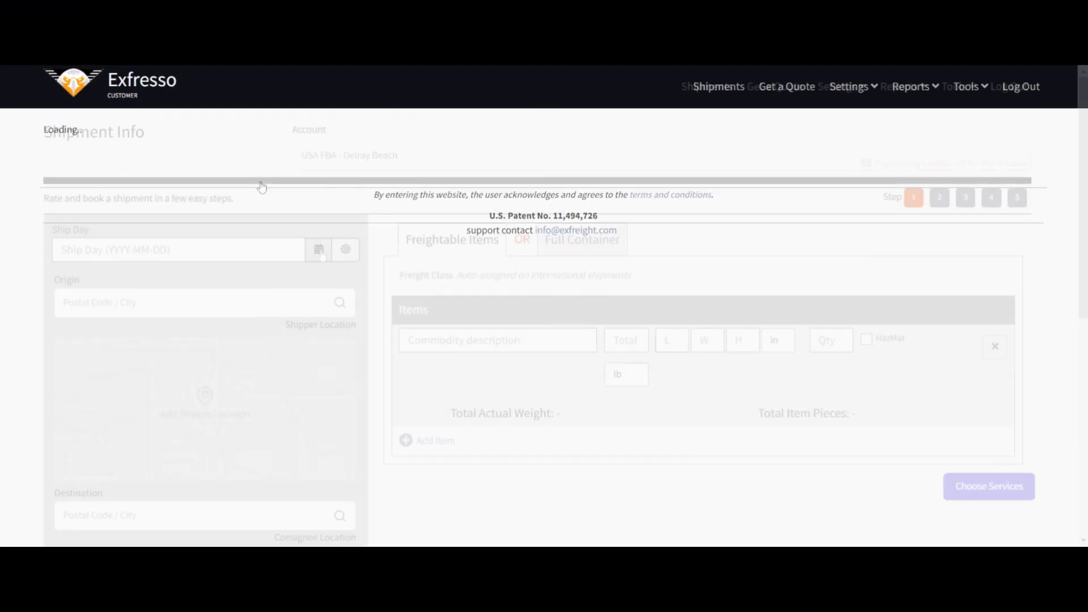
Step: Set the ship day to 2025-01-22 and the origin to Shanghai, Shanghai, China
click(318, 250)
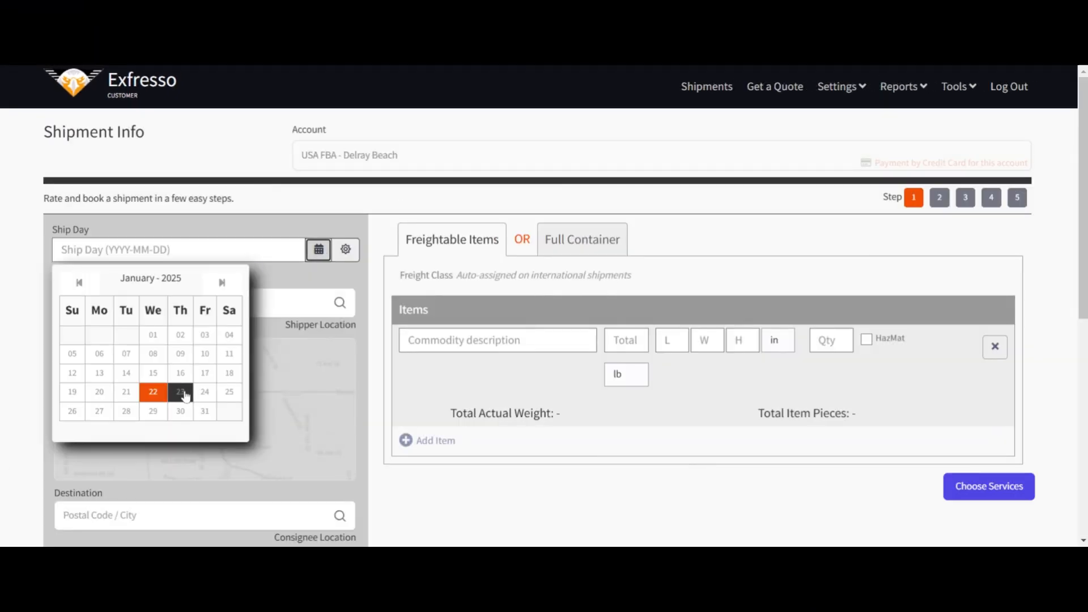
click(229, 396)
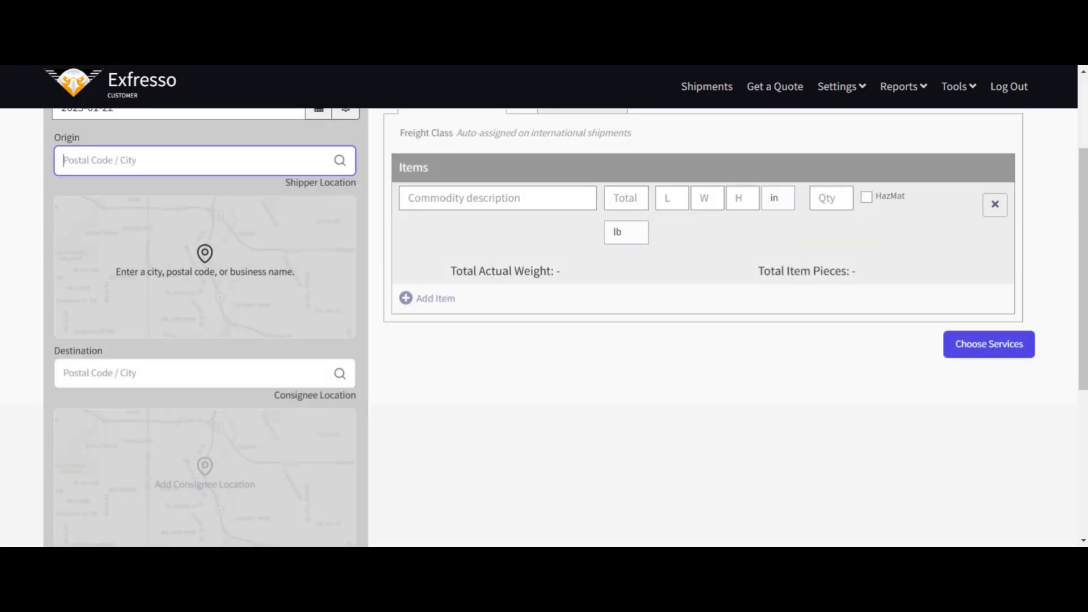
text(shanghai)
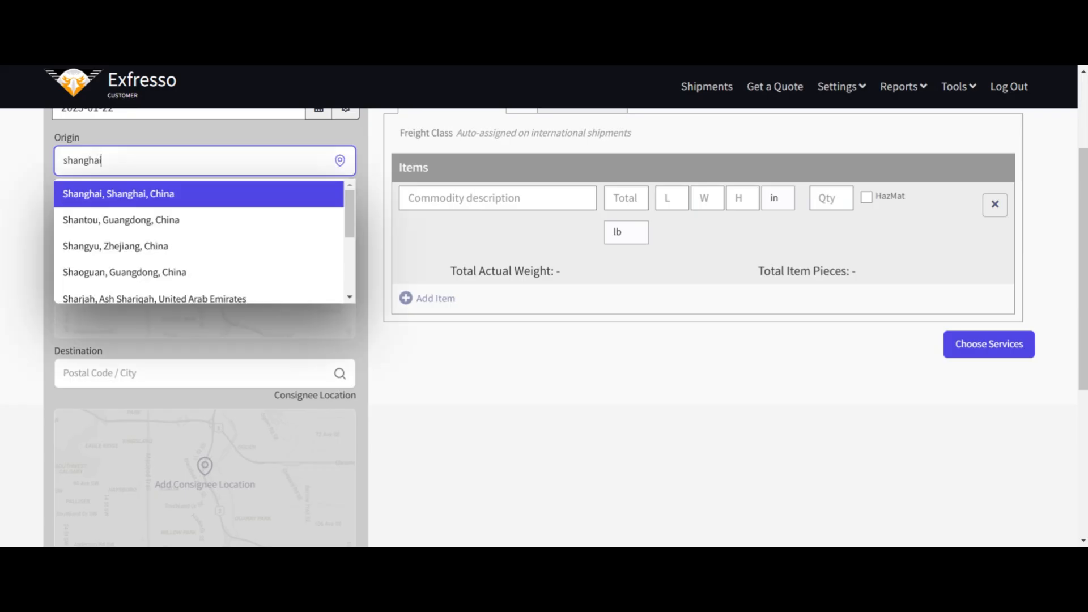
click(208, 196)
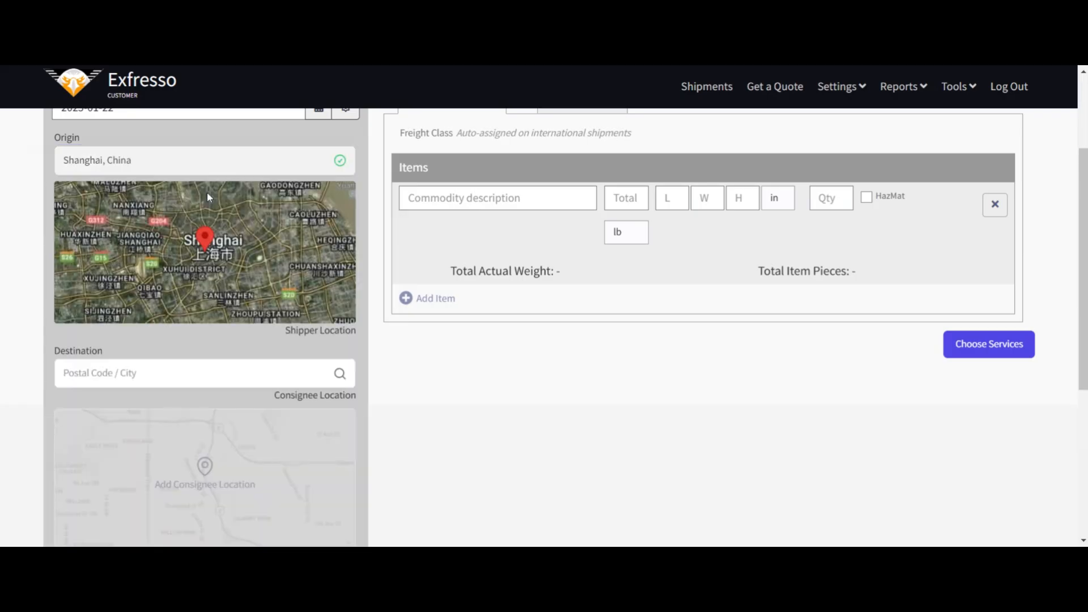
Step: Set the shipment's destination to Phoenix, AZ, United States 85048
scroll(198, 227, down, 2)
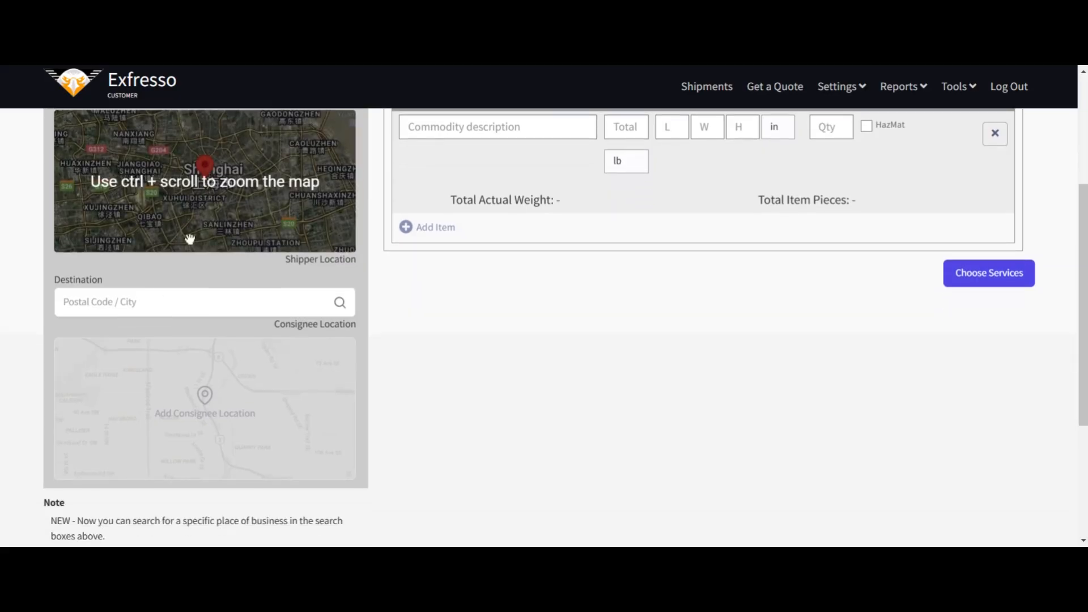
click(184, 302)
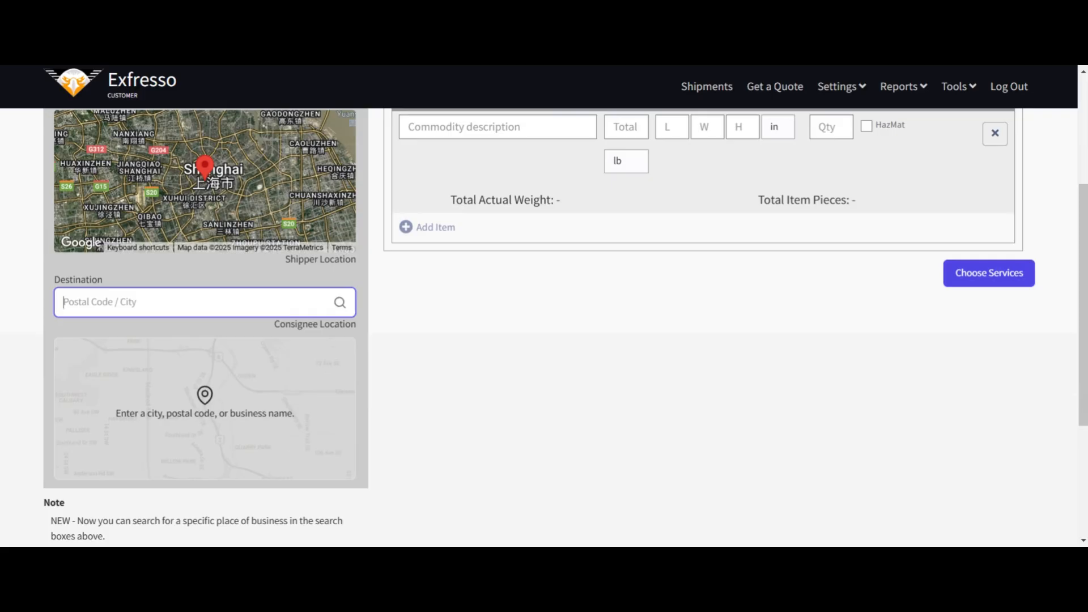
text(phoenix)
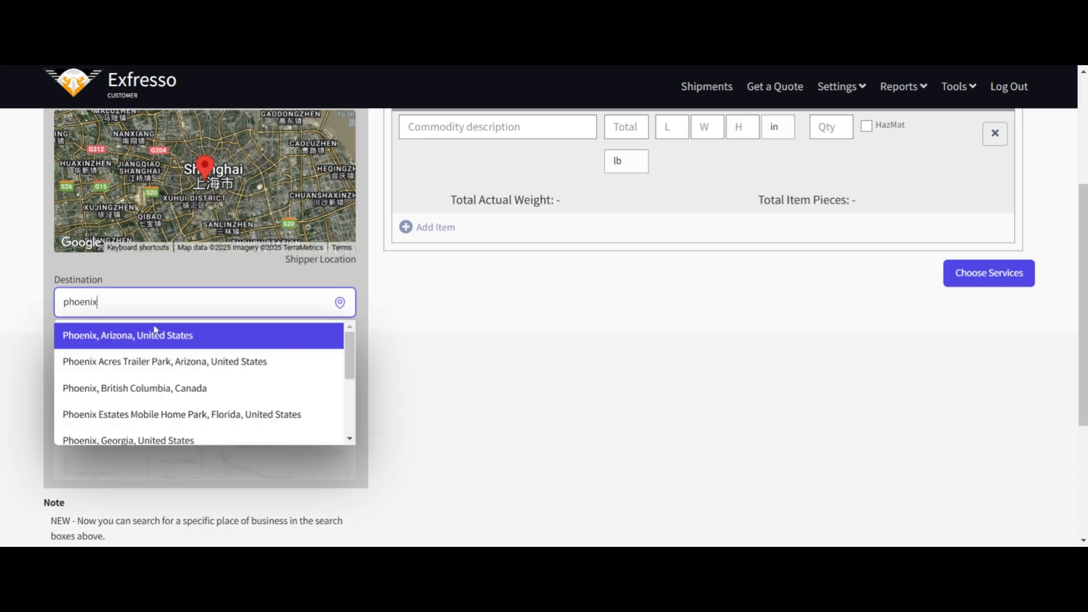
click(155, 335)
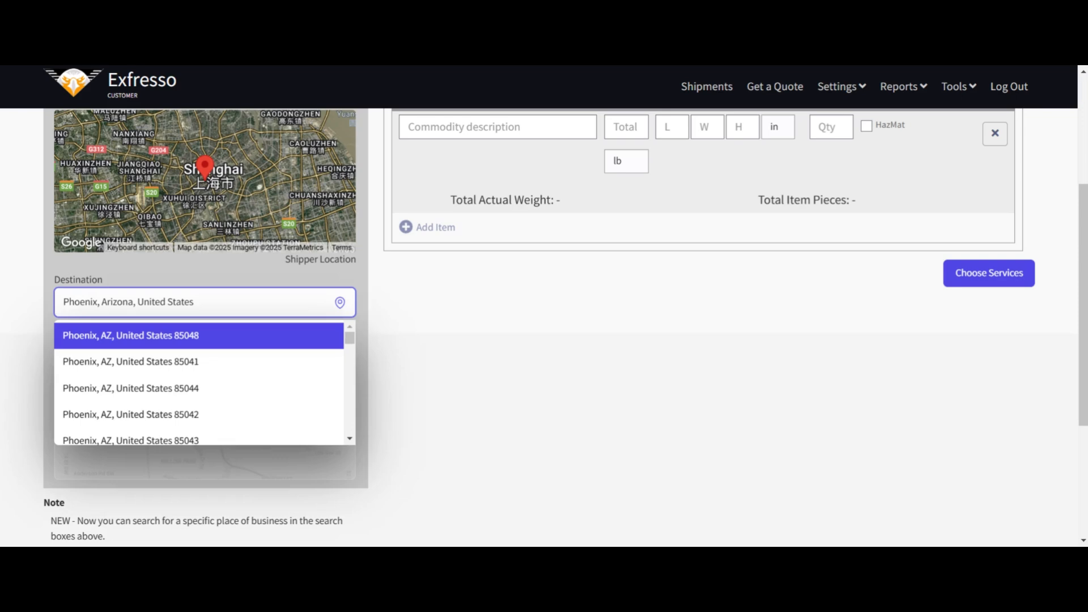
click(107, 340)
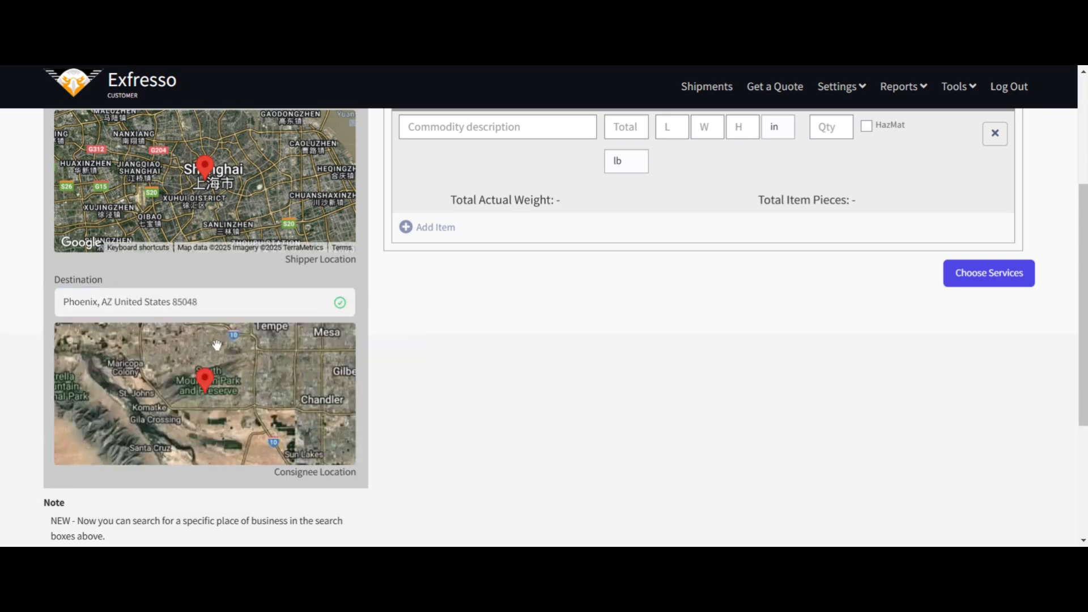
scroll(217, 345, down, 2)
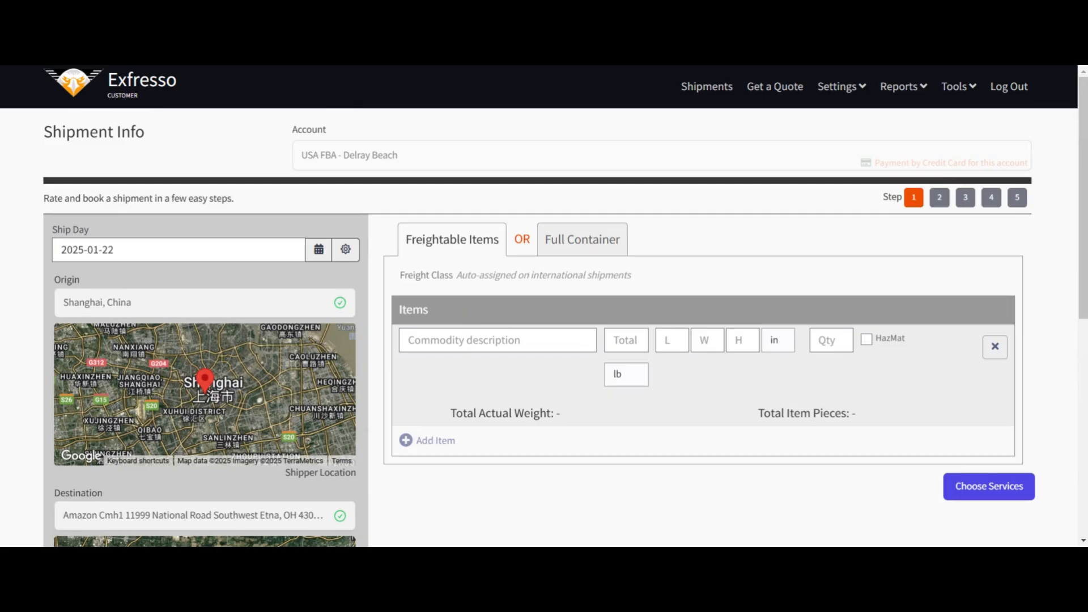
Step: Glance at the full container option, and enter Dog Balls as a freightable item with a total weight of 3086 lb
click(582, 240)
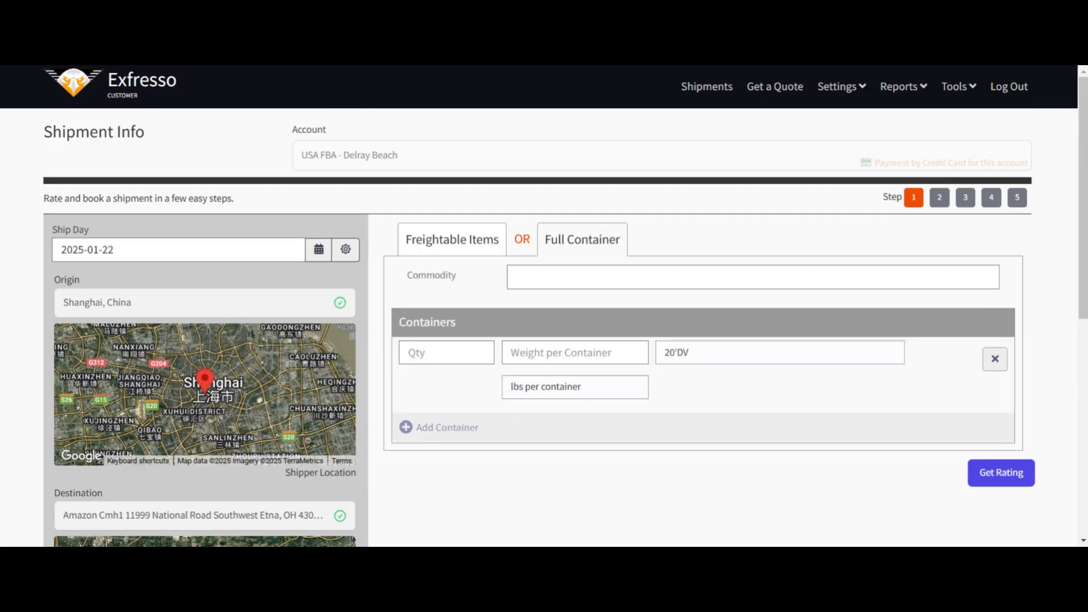
click(452, 239)
text(Dog Bal)
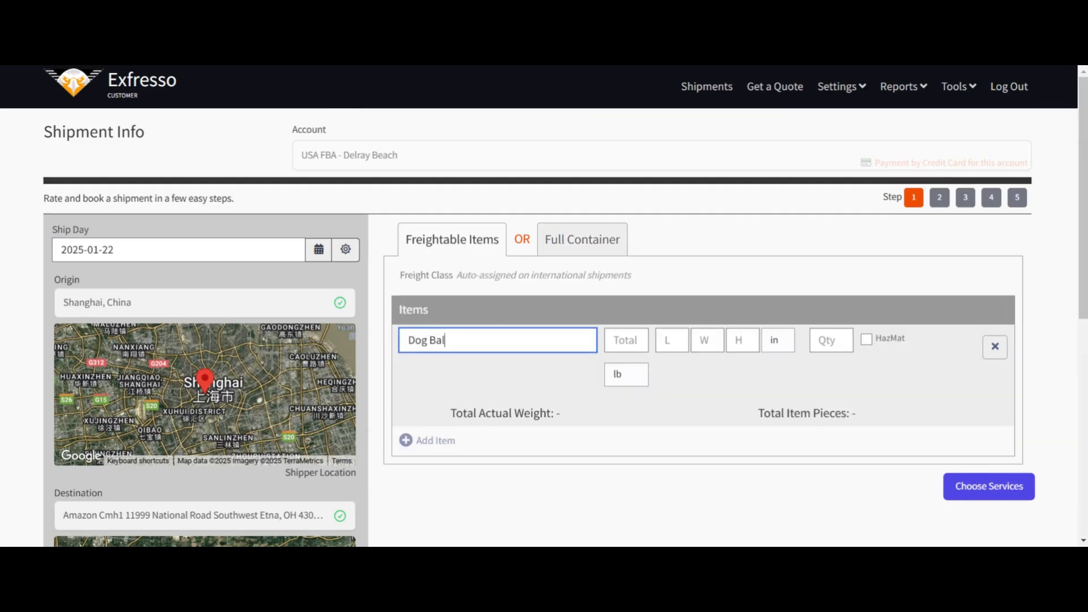
text(ls)
key(Tab)
text(3086)
key(Tab)
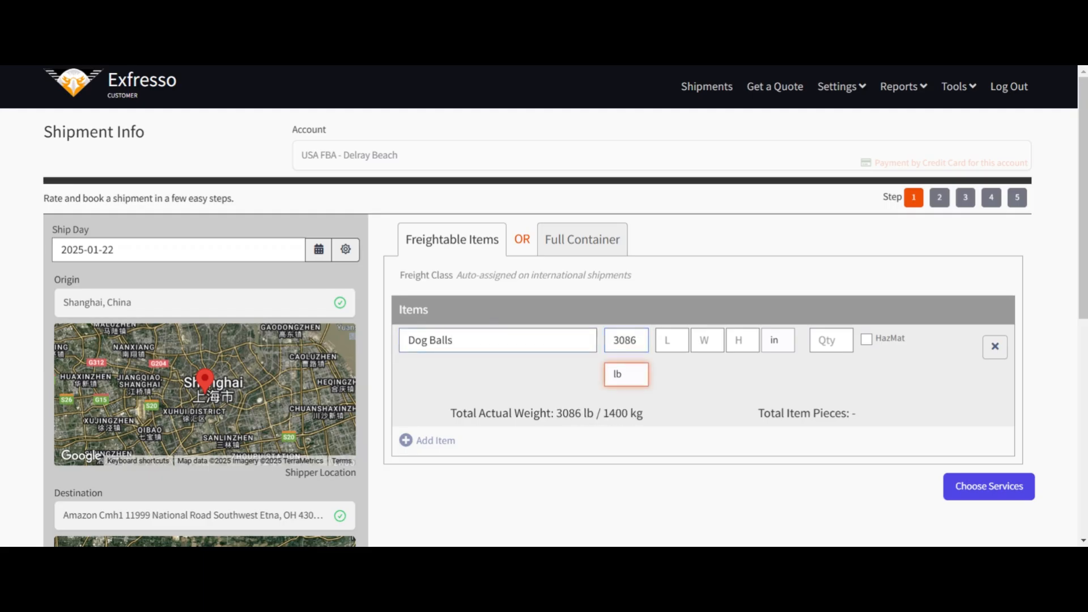
Step: Set the Dog Balls dimensions to 48 × 40 × 48 in and the quantity to 5, and add a second item row
key(Tab)
text(48)
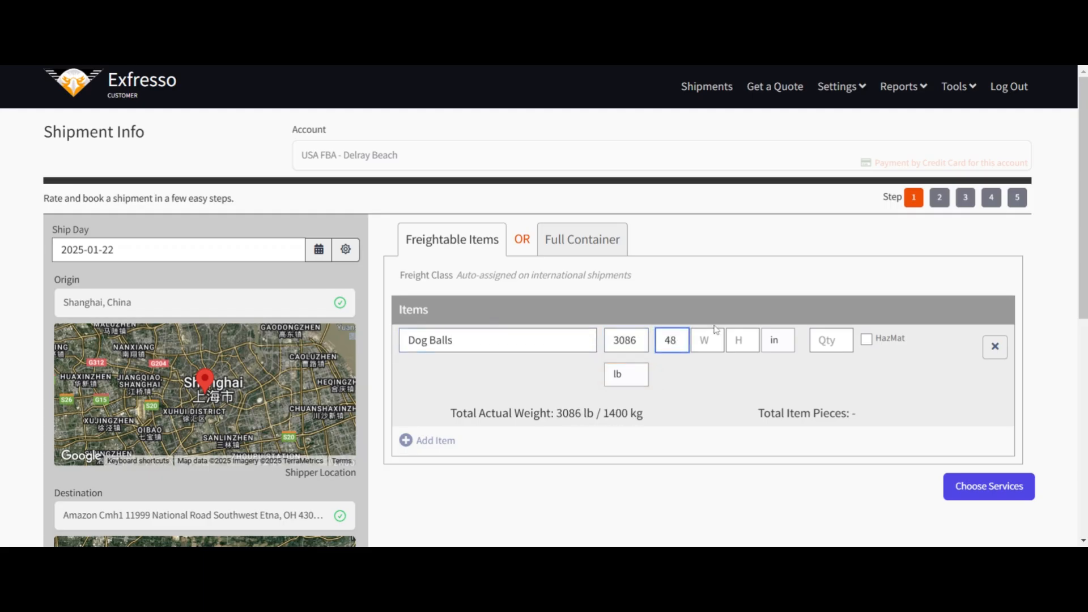
key(Tab)
text(40)
key(Tab)
text(48)
key(Tab)
key(Tab)
text(5)
key(Tab)
key(Tab)
key(Tab)
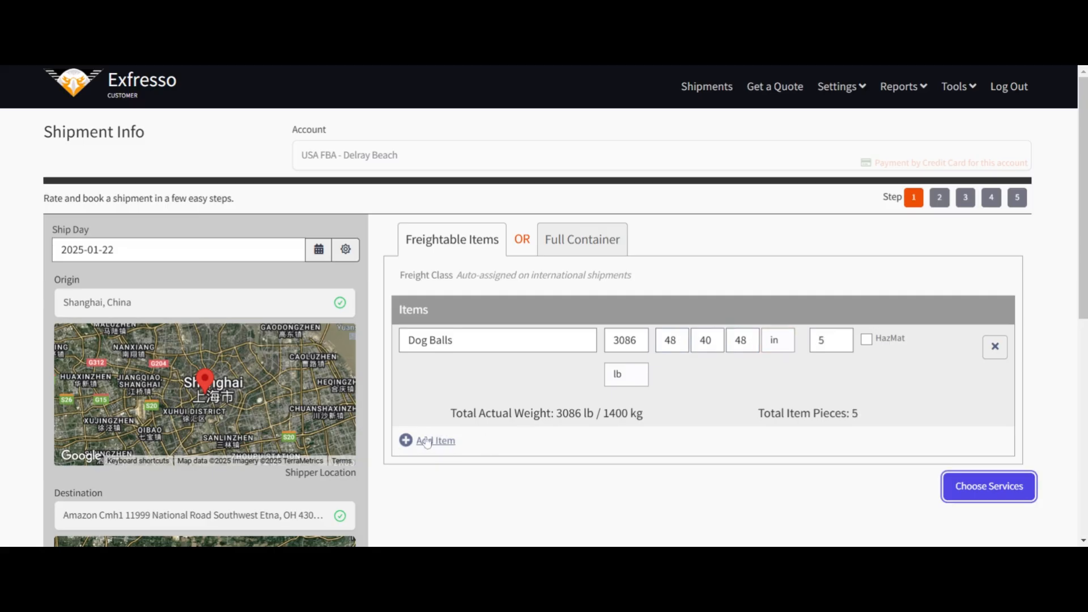
click(427, 442)
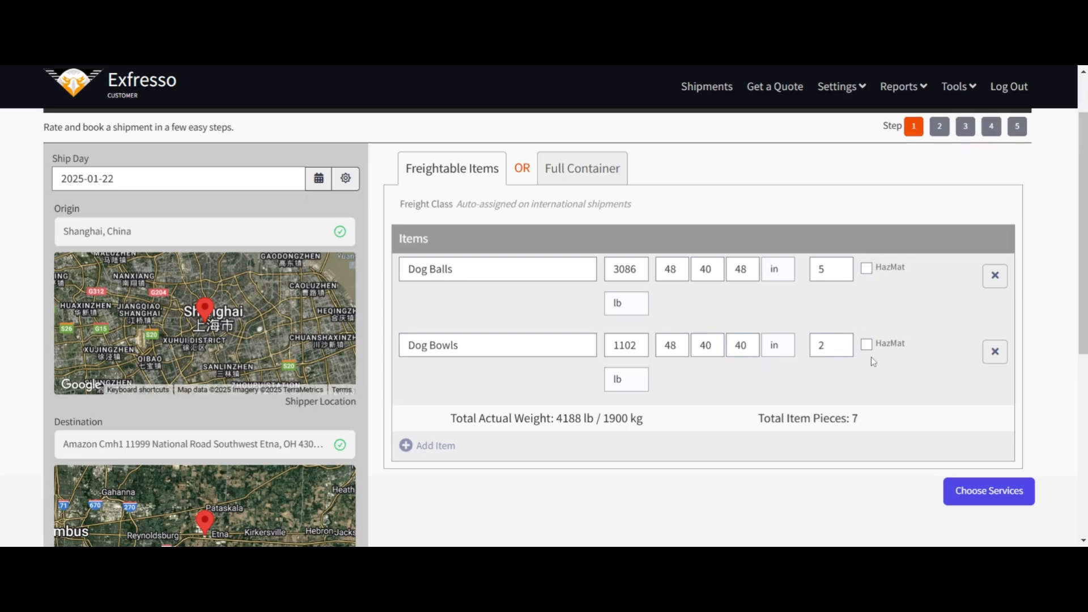
Step: Mark the Dog Balls and Dog Bowls items as HazMat and clear both marks again
click(869, 269)
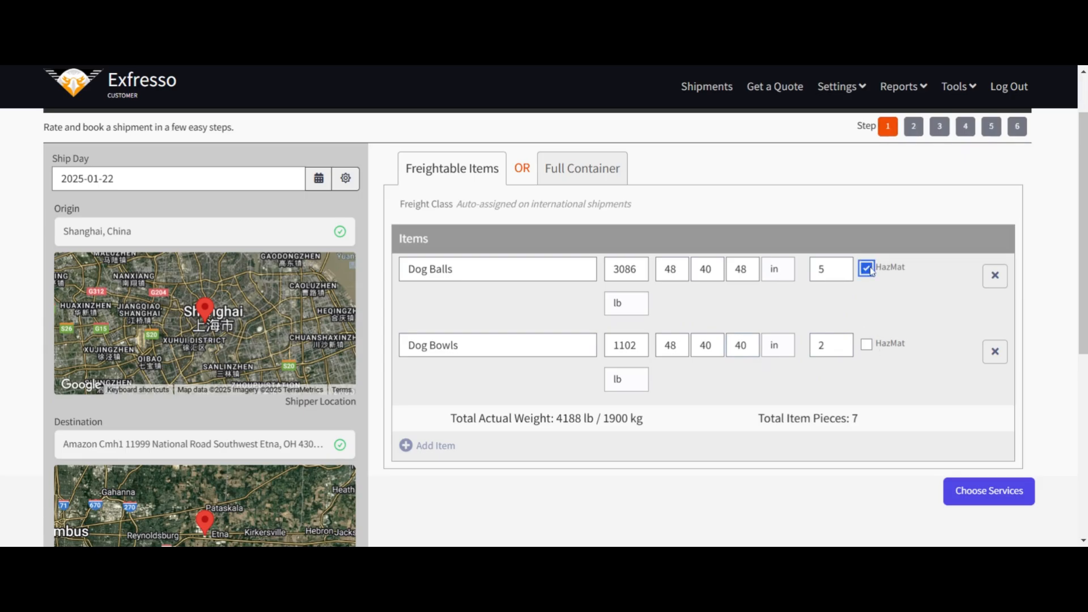
click(867, 345)
click(866, 345)
click(867, 268)
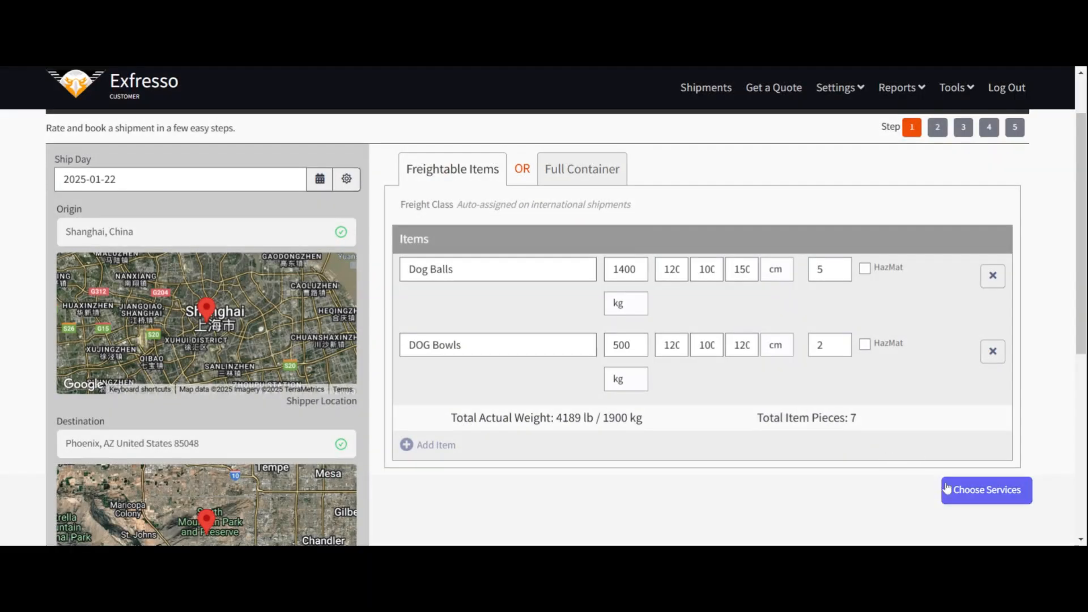
Step: Continue to the additional services, select Amazon FBA Delivery for the delivery side and request the shipment's rating
click(987, 493)
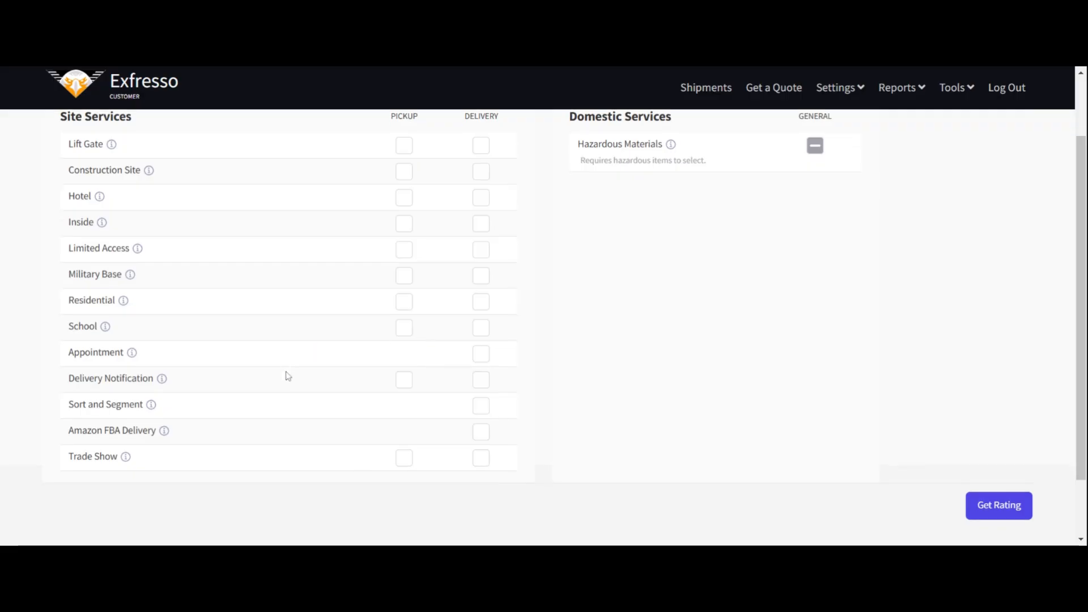
scroll(287, 371, down, 3)
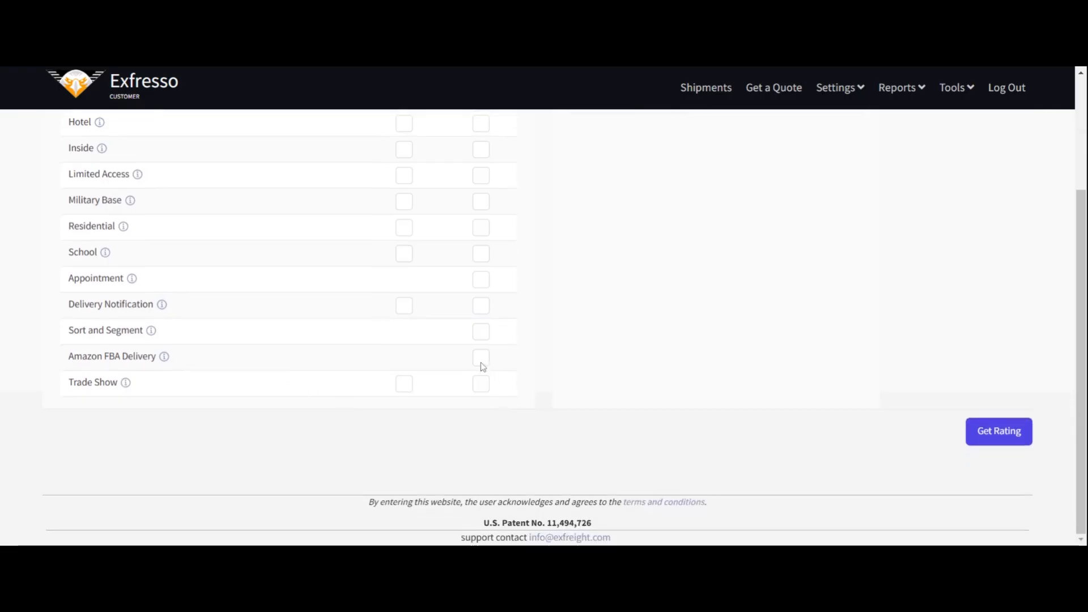
click(482, 364)
scroll(553, 365, up, 2)
scroll(552, 366, up, 1)
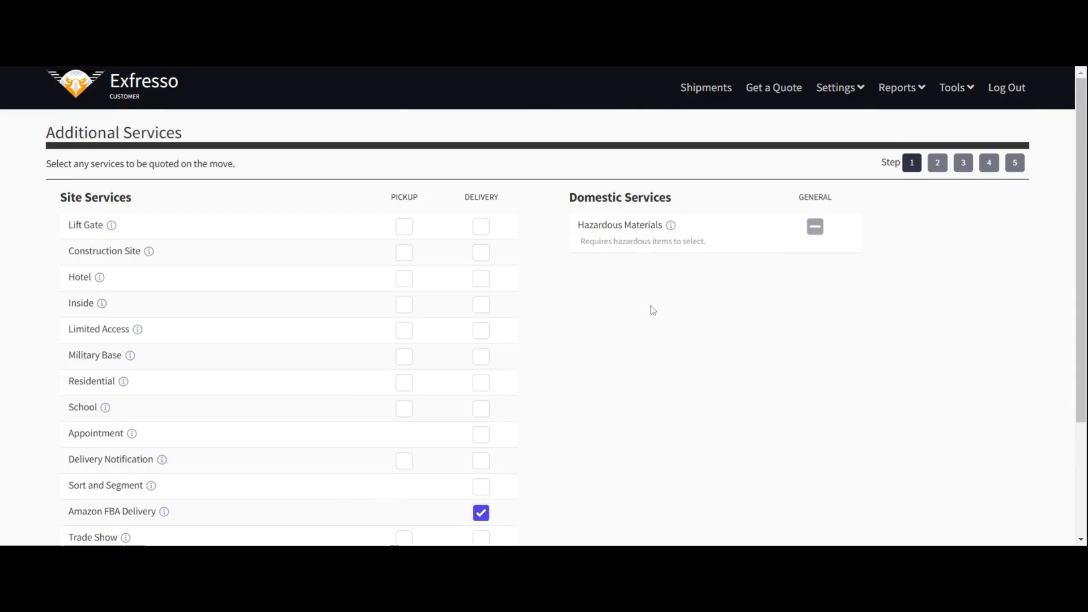
scroll(652, 310, down, 3)
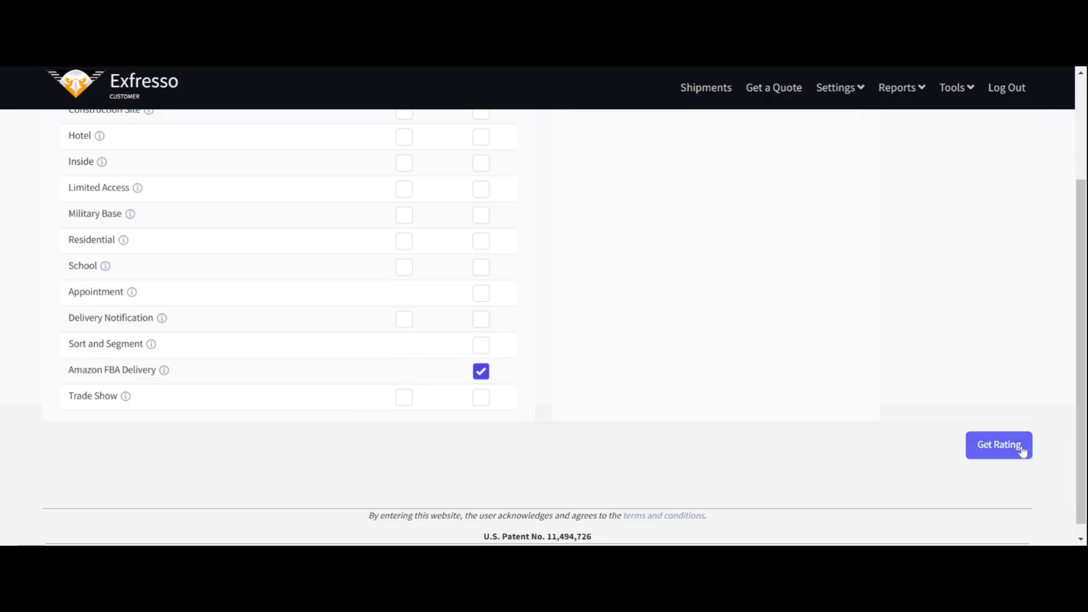
click(990, 456)
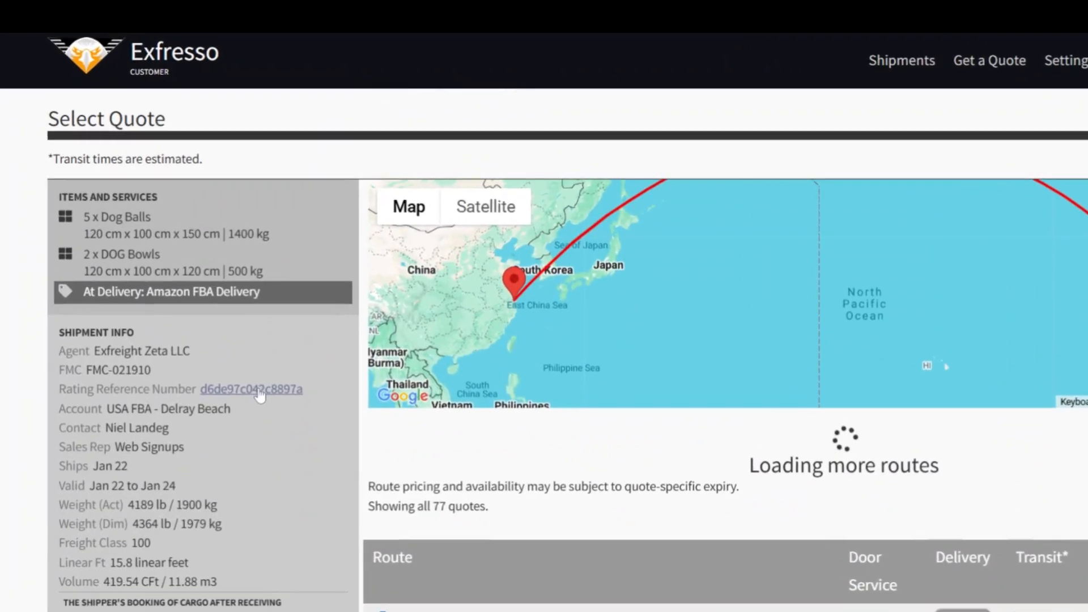
Step: Review the rated quotes and filters, showing only Air (including Air and Small Parcel) services before clearing that filter
scroll(259, 395, down, 3)
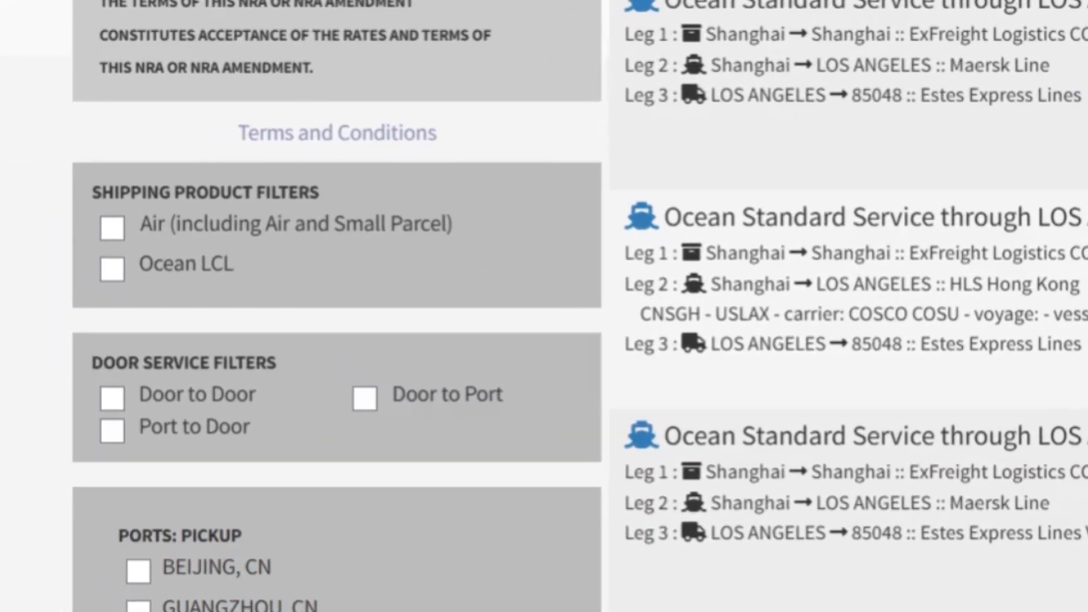
scroll(544, 306, down, 2)
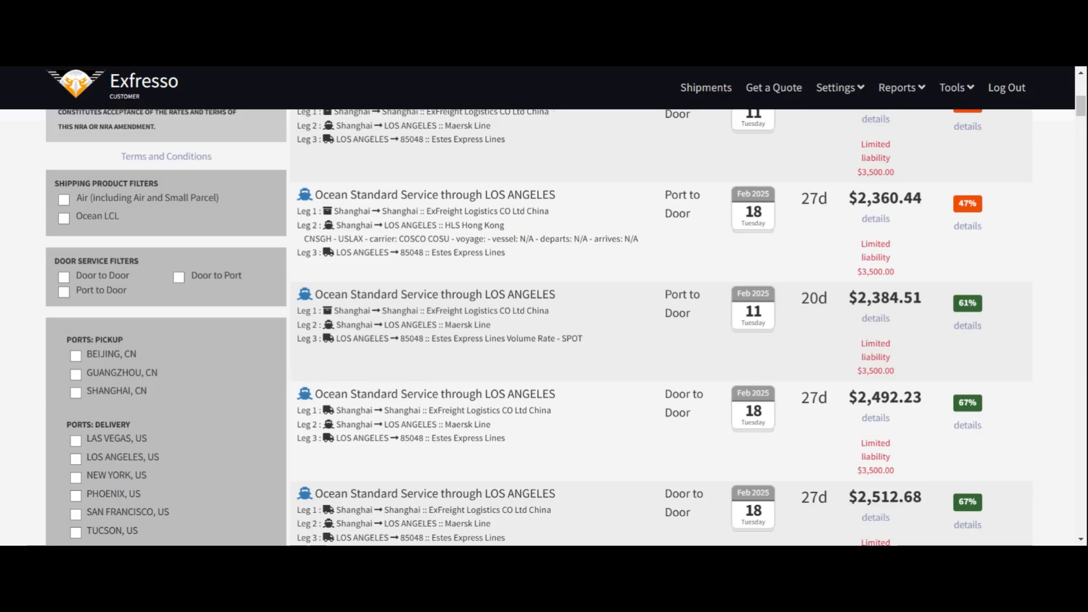
scroll(544, 306, up, 2)
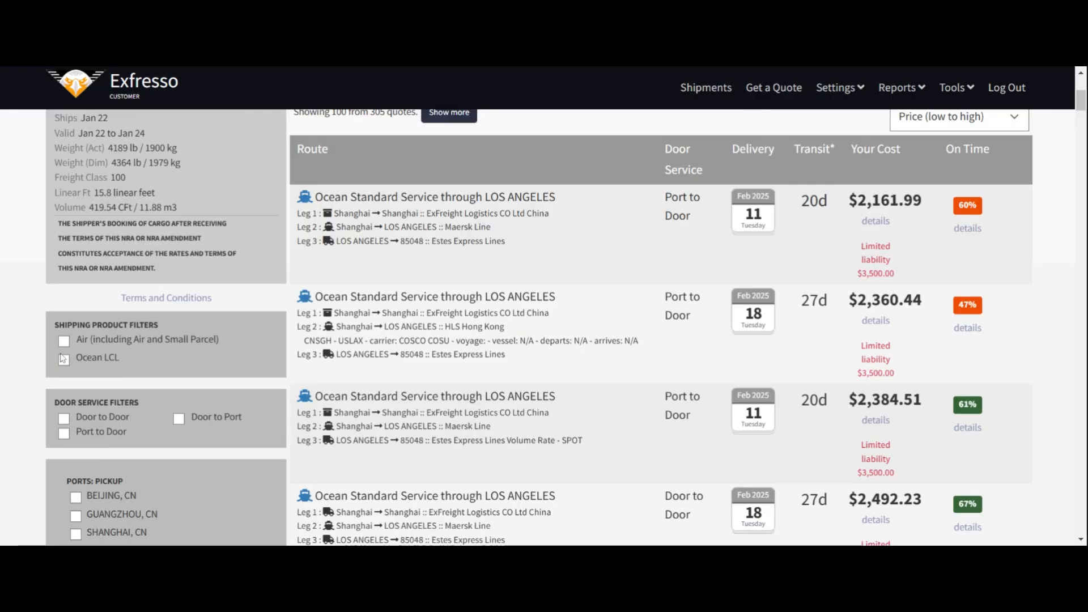
scroll(61, 356, down, 1)
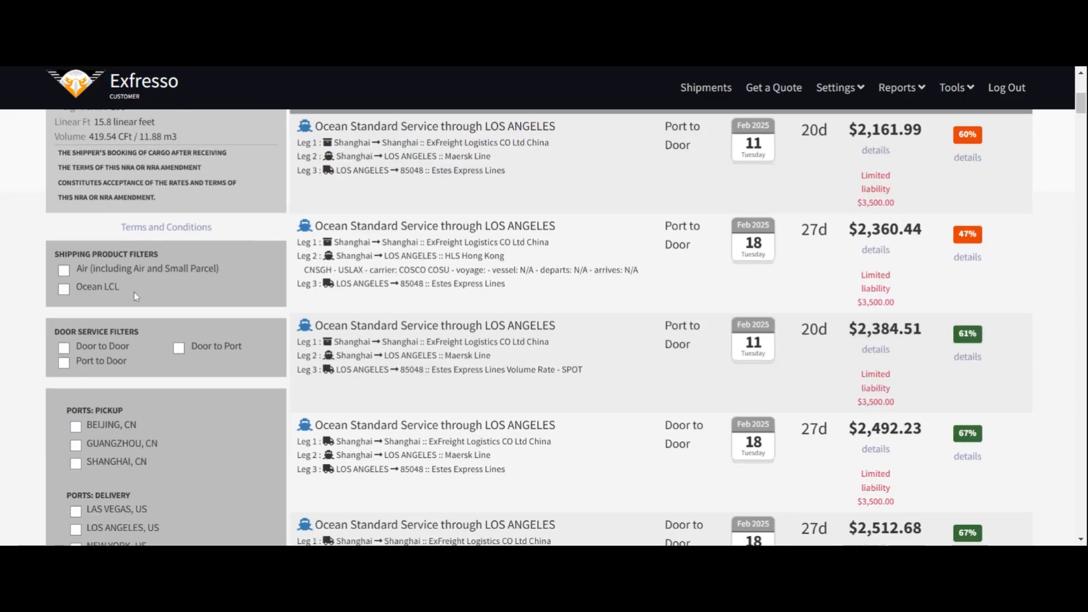
click(63, 271)
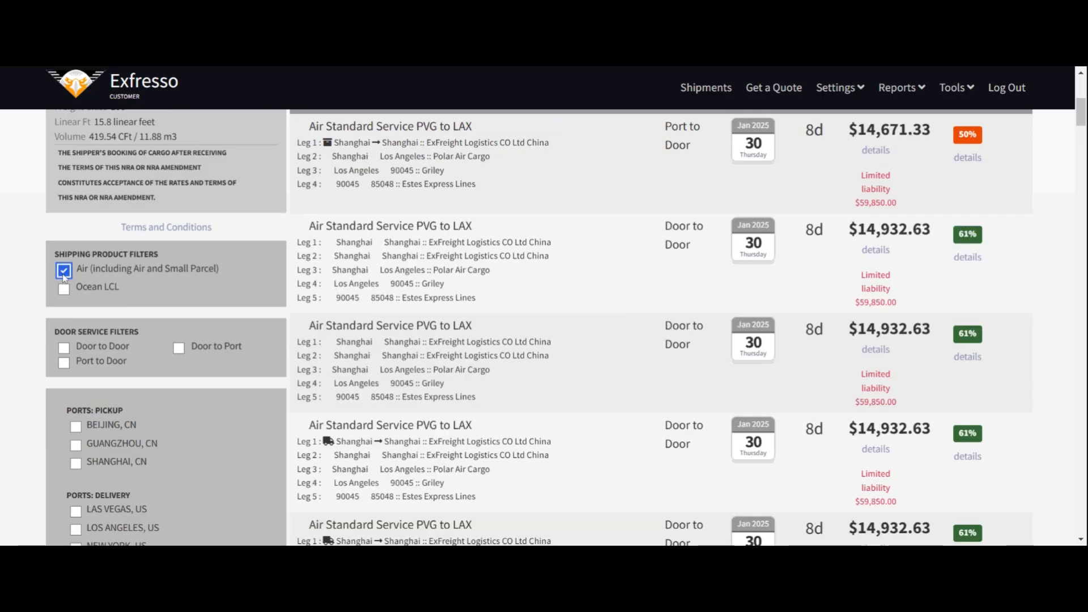
click(64, 272)
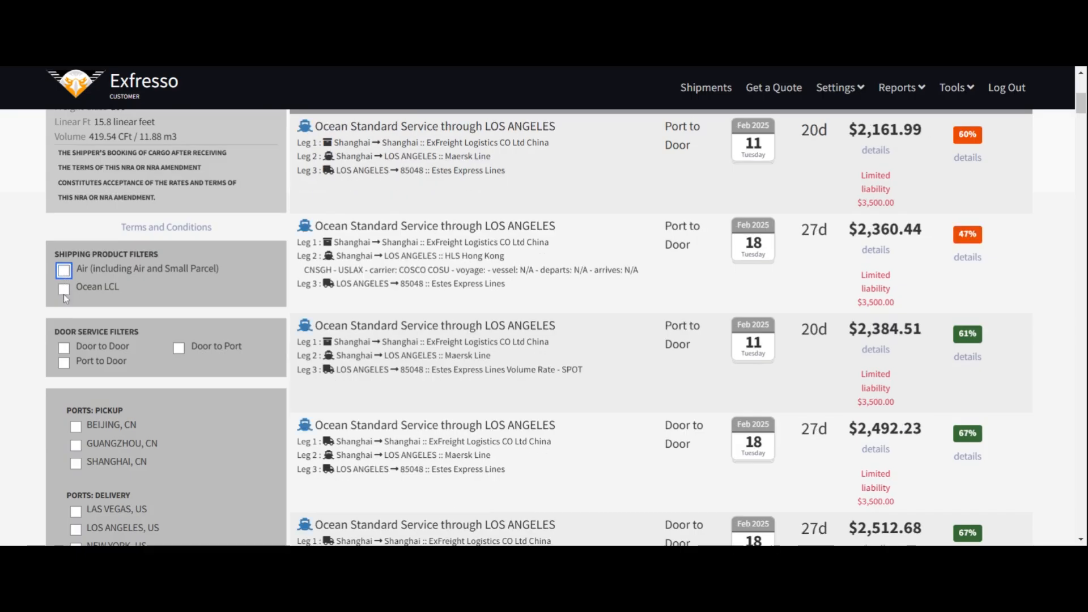